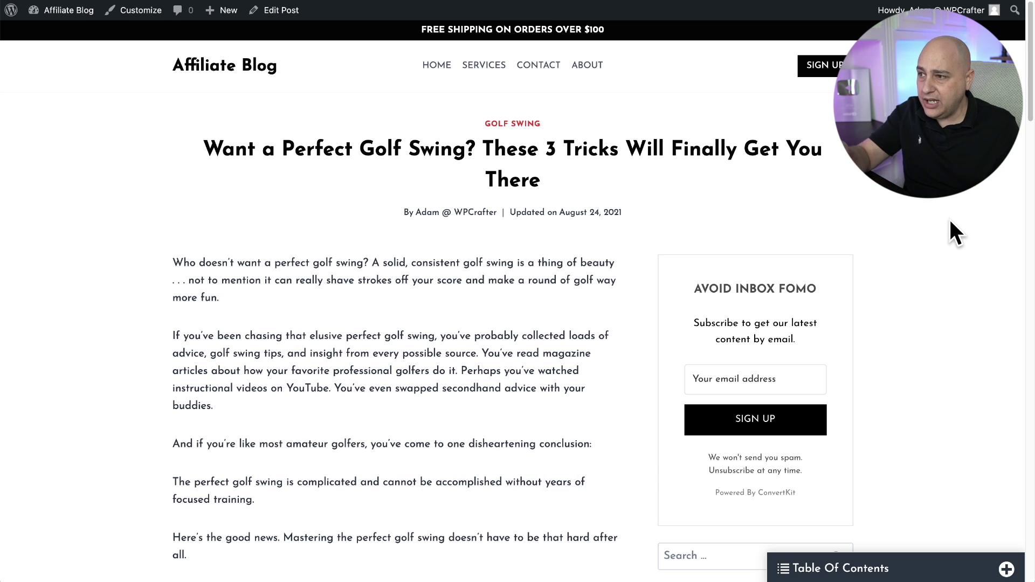
Dismiss the subscribe popup, scroll through the golf swing post, and go to the Dashboard.
click(525, 125)
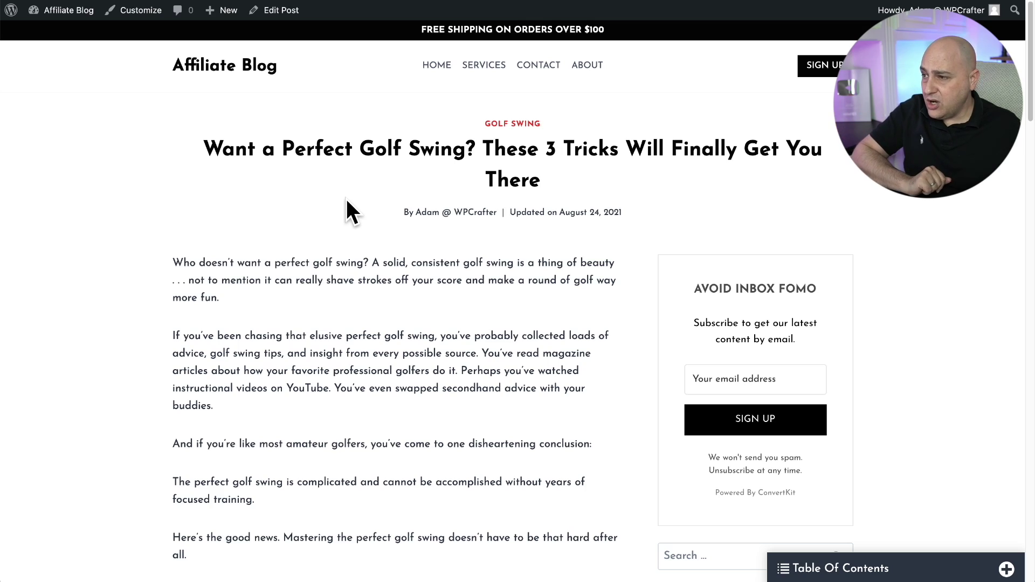
scroll(347, 200, down, 20)
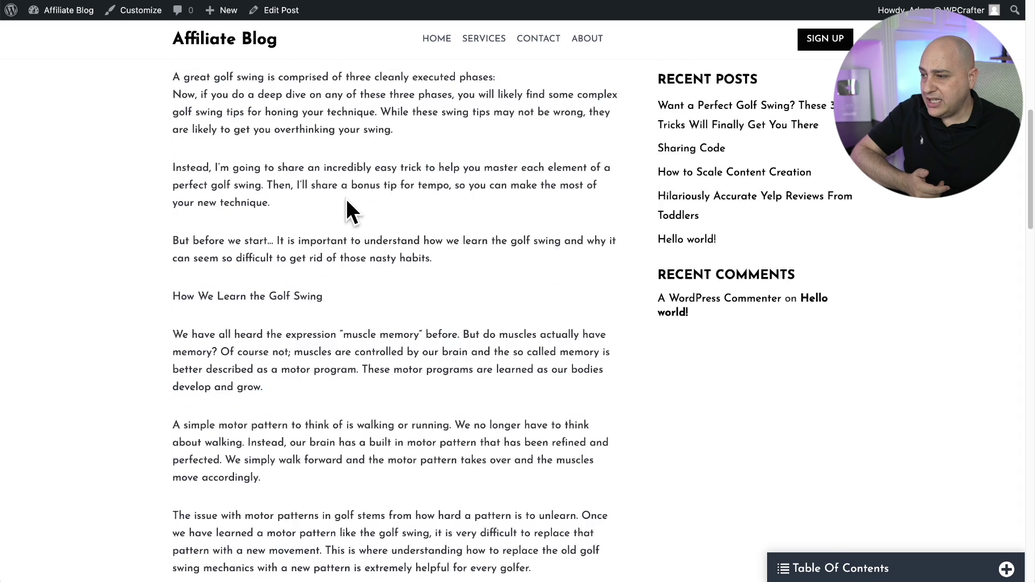
click(346, 200)
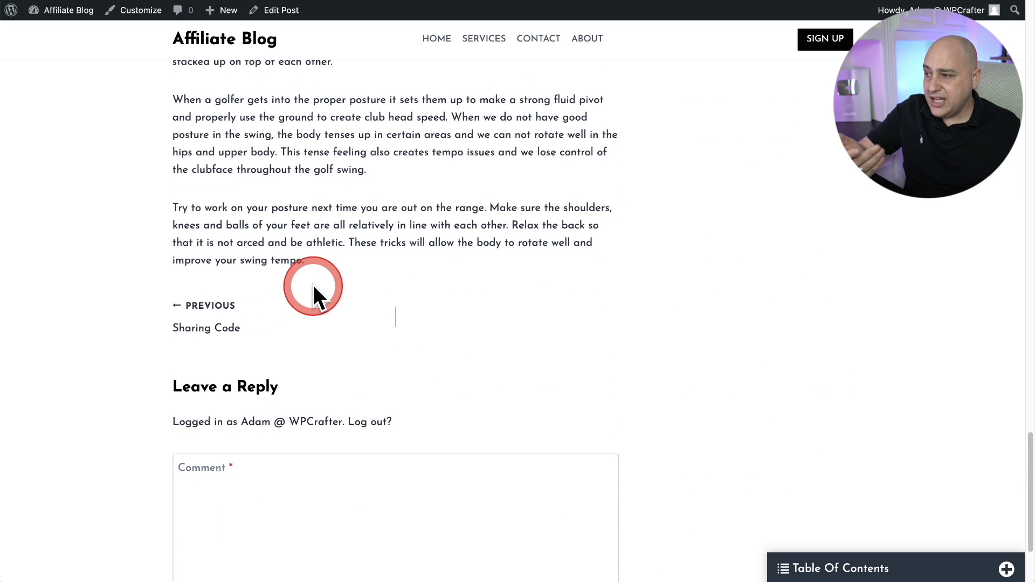
scroll(314, 283, up, 20)
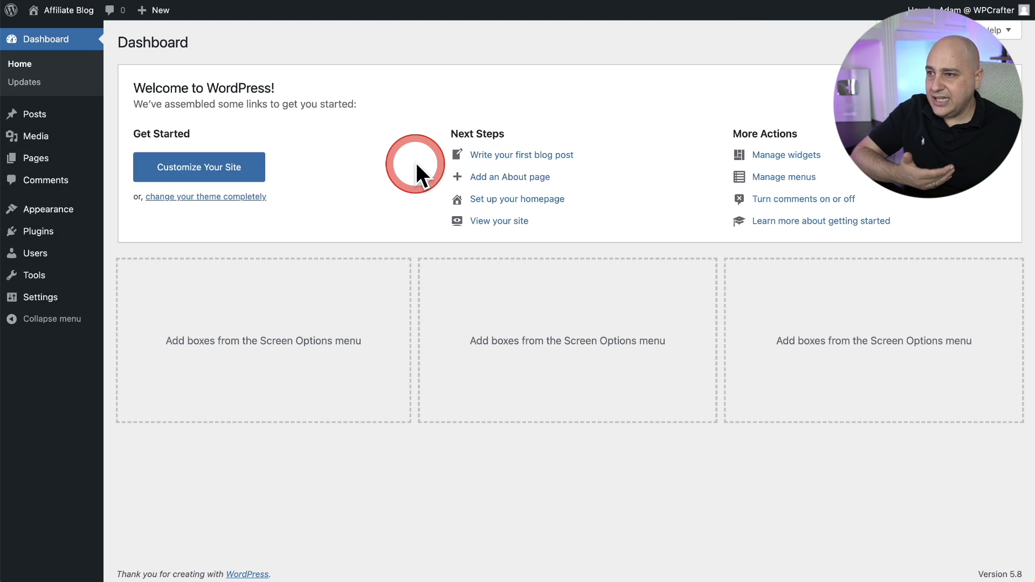
Find the Hooked Elements addon in the Kadence theme dashboard, then open Appearance > Elements.
mouse_move(71, 213)
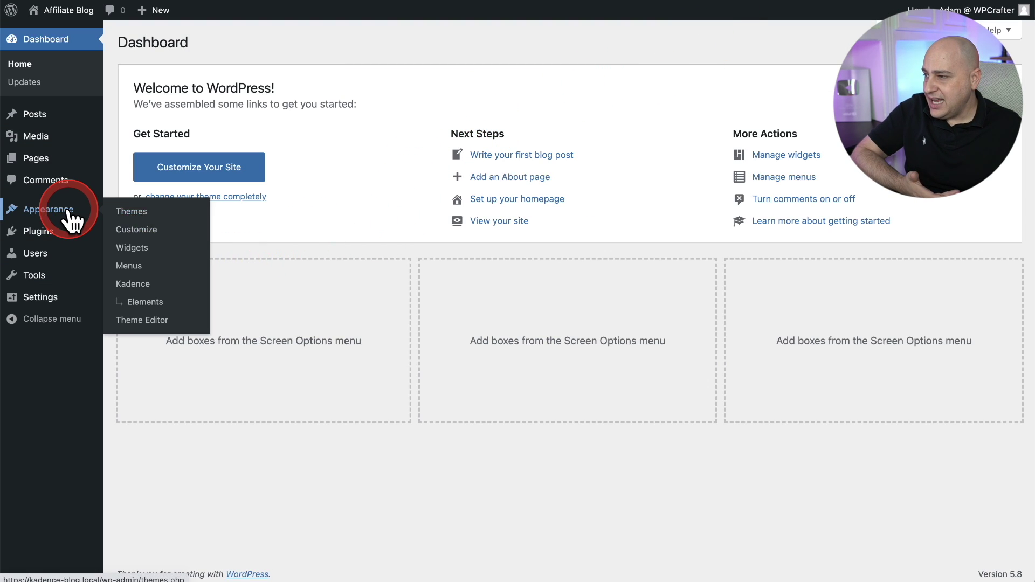
click(139, 284)
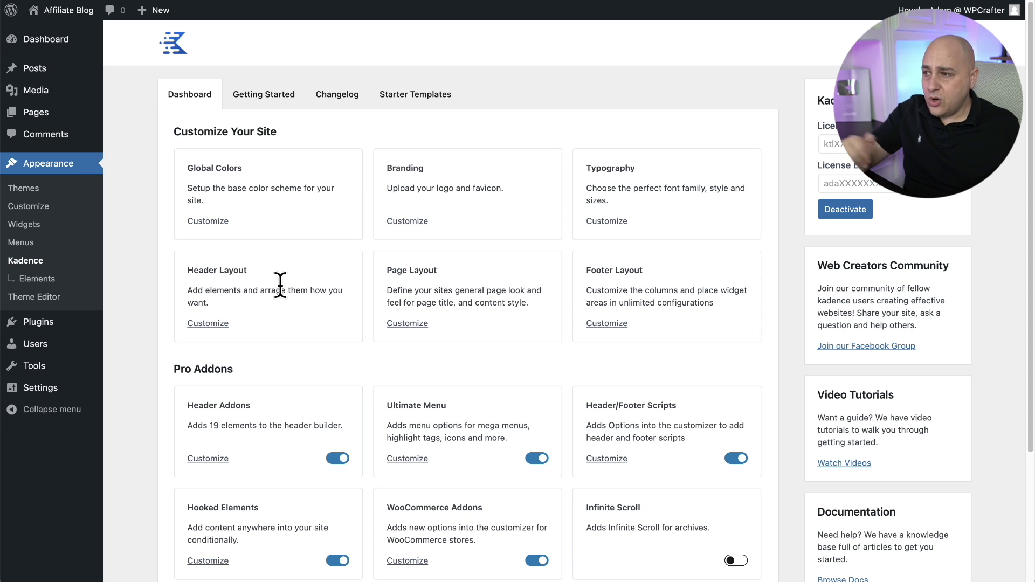
scroll(282, 287, down, 5)
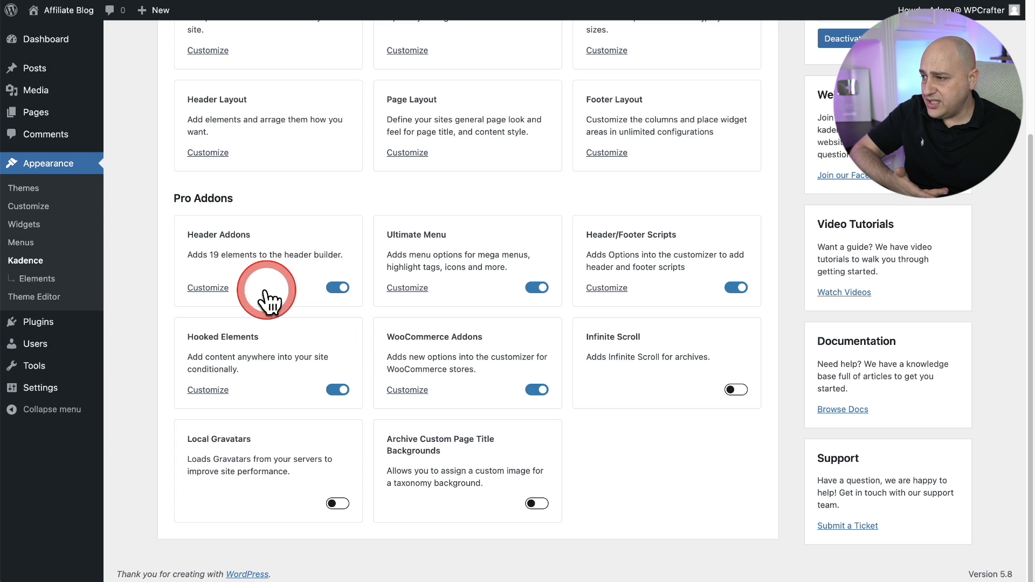
drag(190, 335, 273, 336)
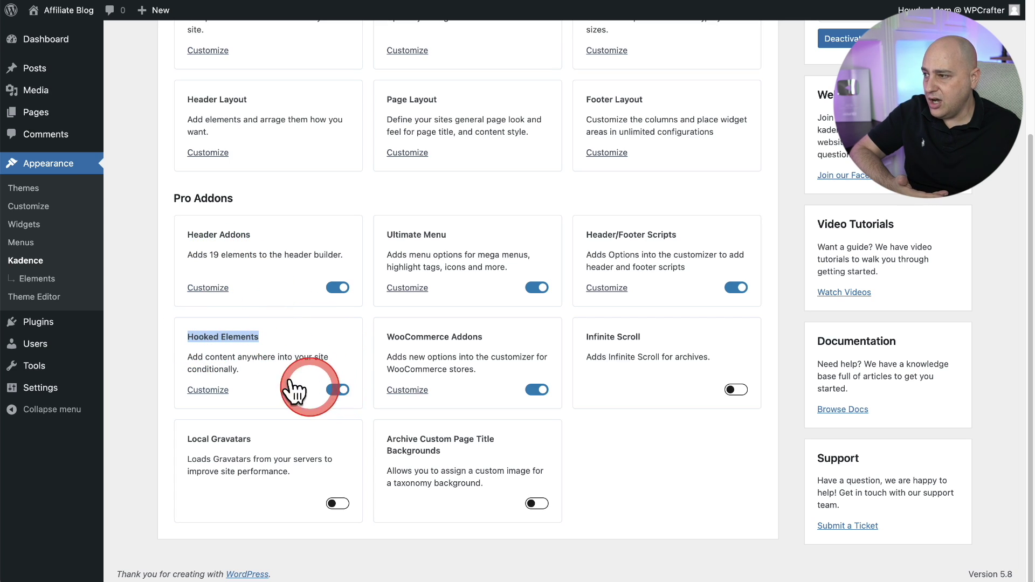
click(41, 279)
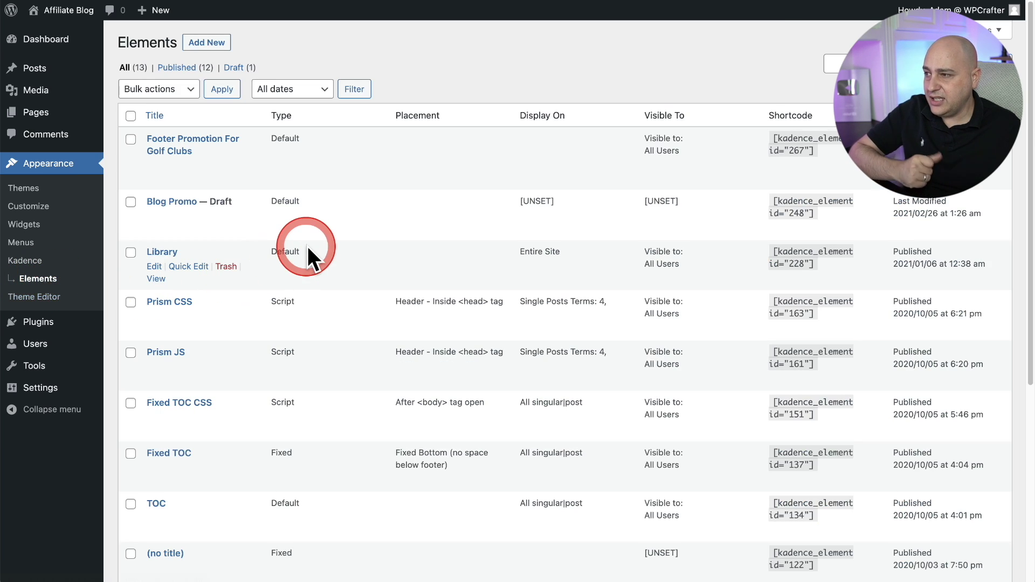
Create a new Default hooked element titled Footer Promotion For Golf Clubs and begin its content.
click(208, 43)
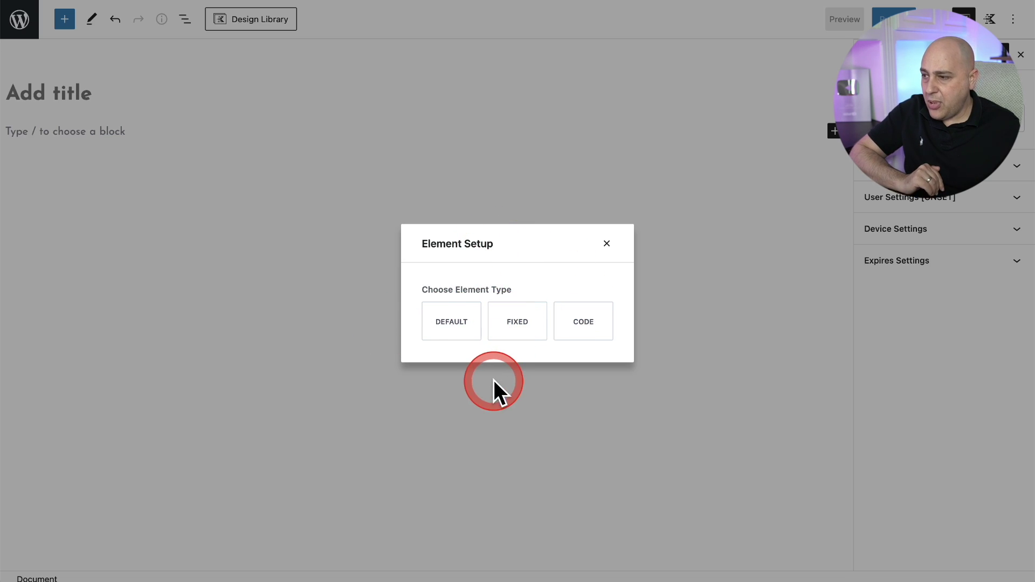
click(446, 330)
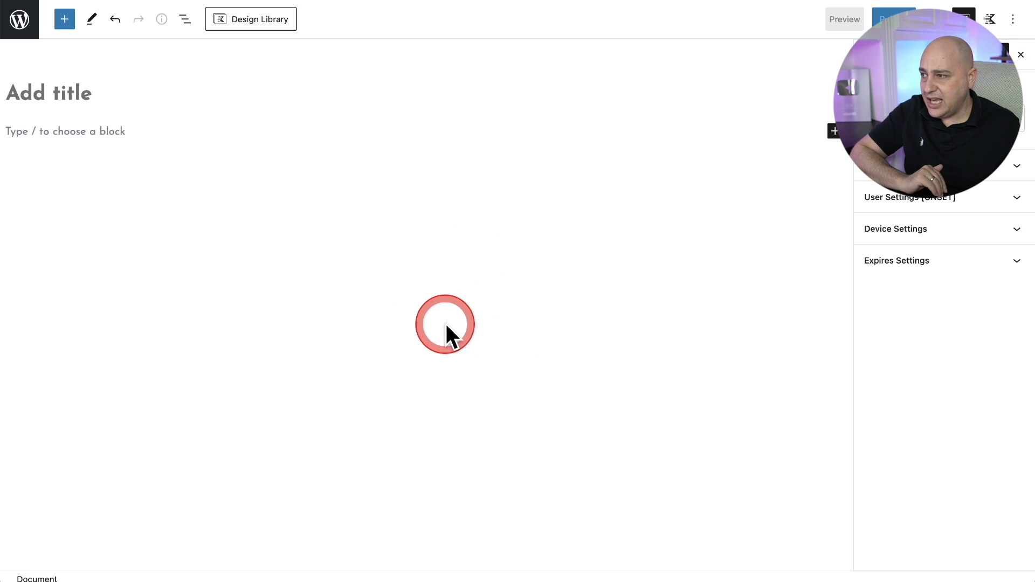
click(70, 89)
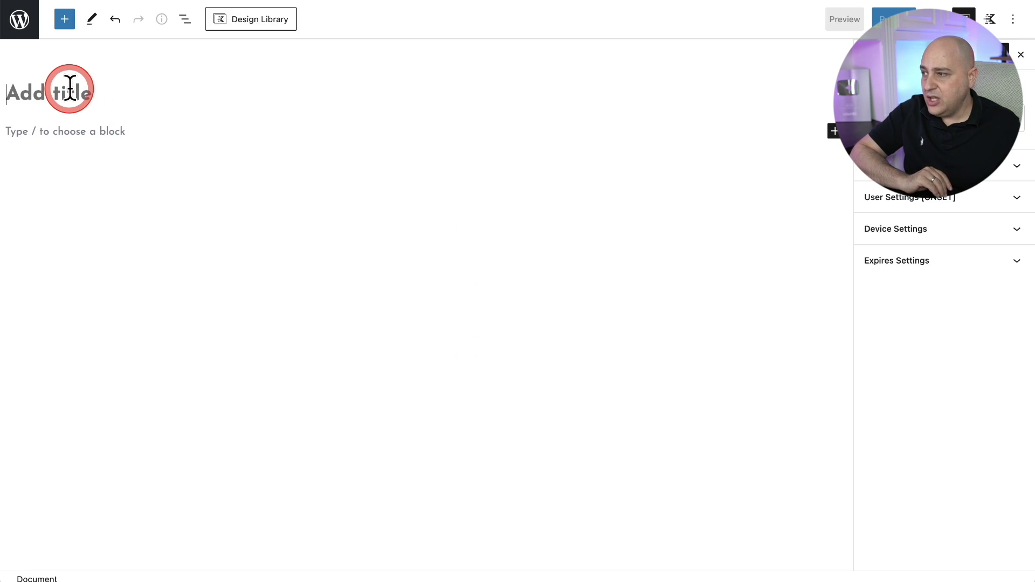
click(85, 133)
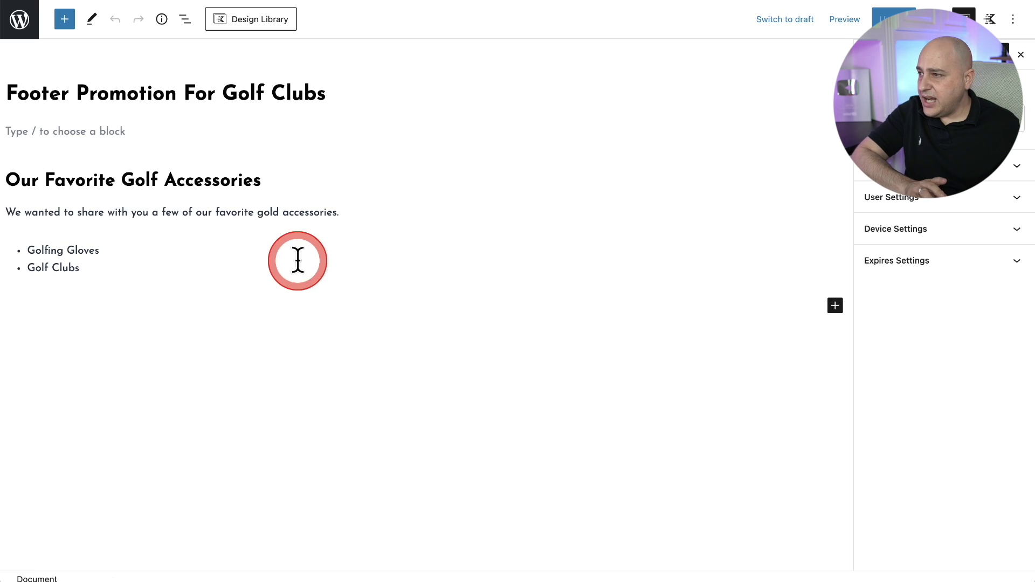
drag(19, 92, 328, 93)
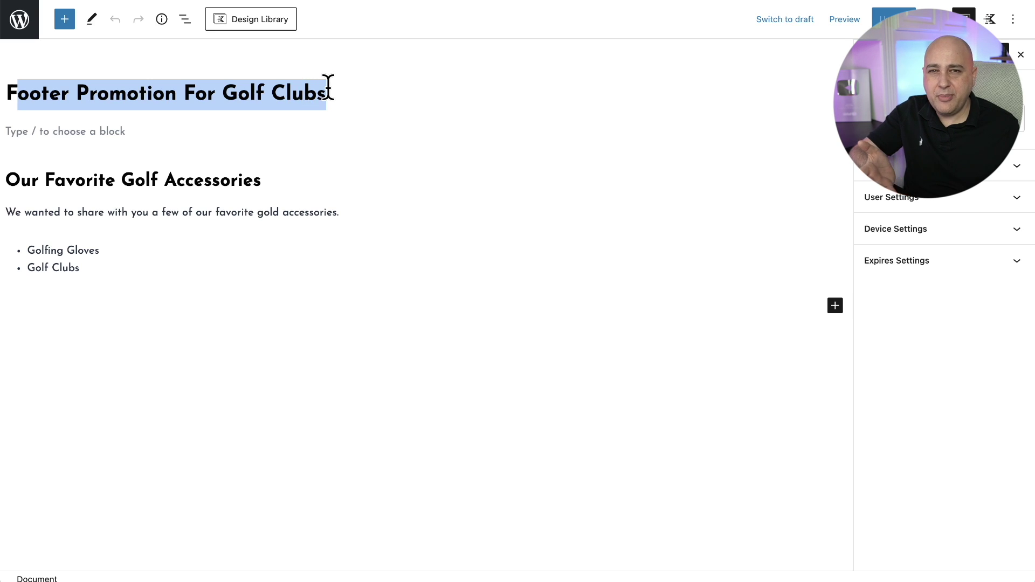
drag(328, 87, 273, 189)
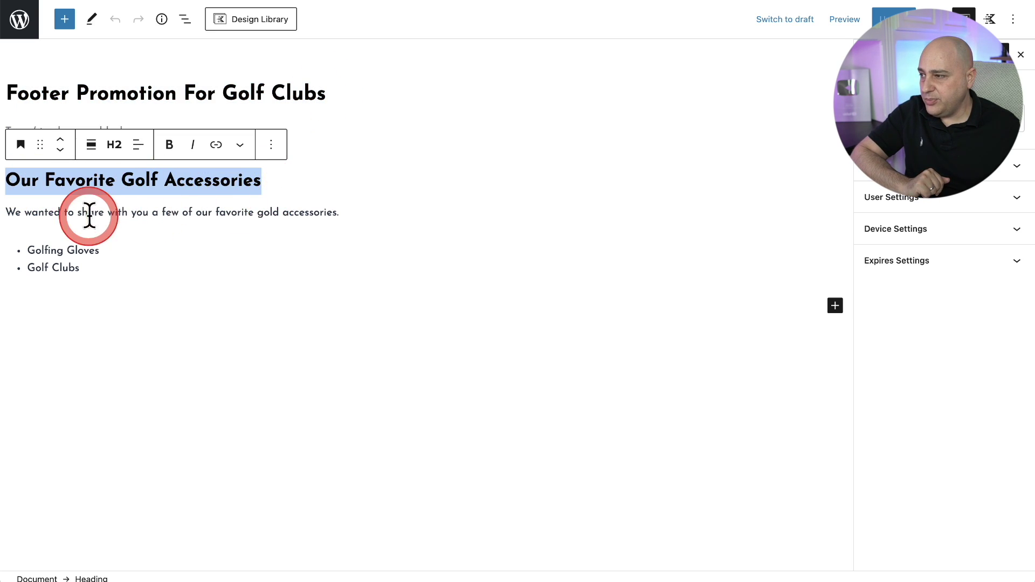
drag(5, 214, 218, 218)
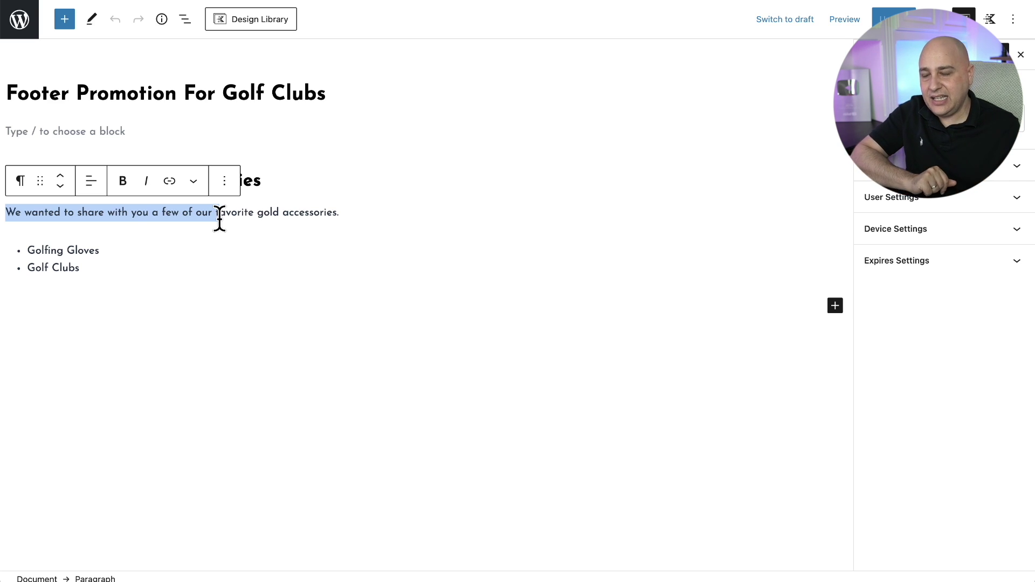
click(119, 253)
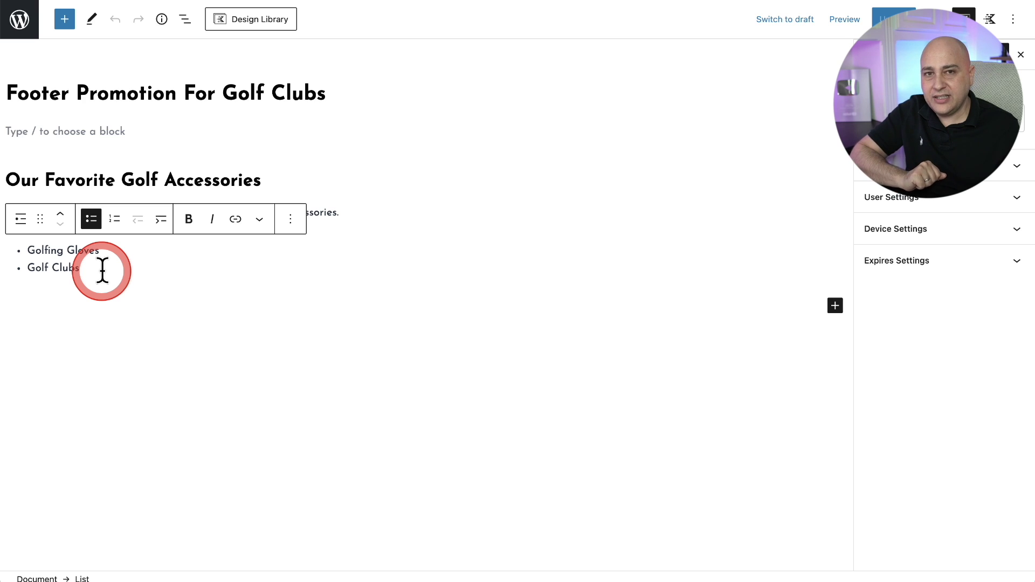
click(102, 270)
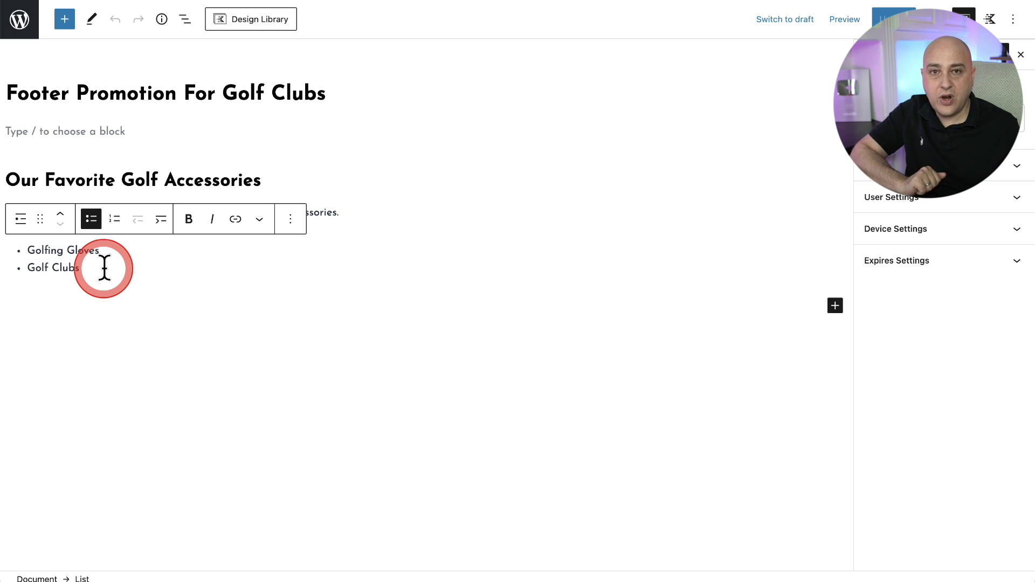
click(203, 176)
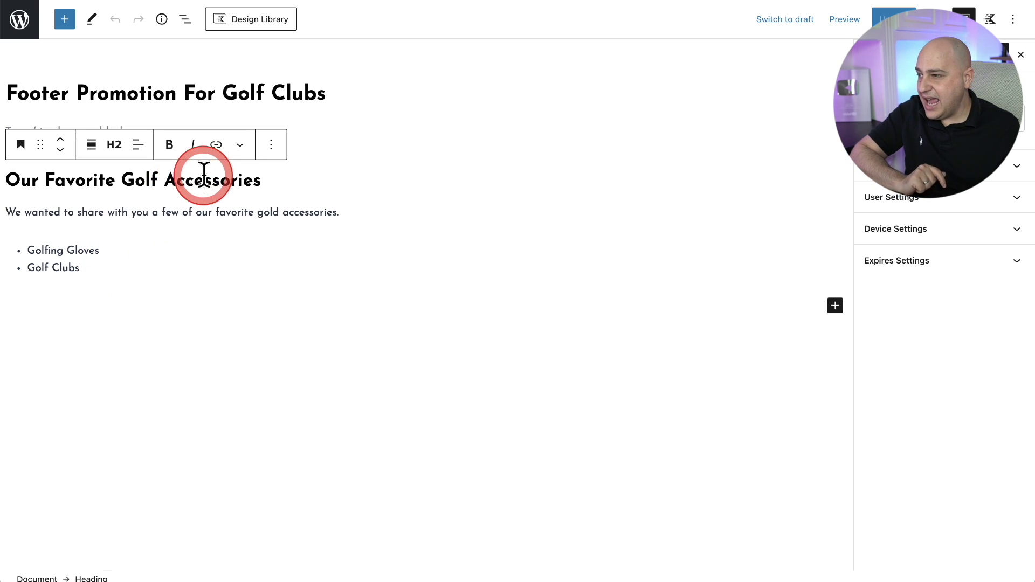
click(283, 182)
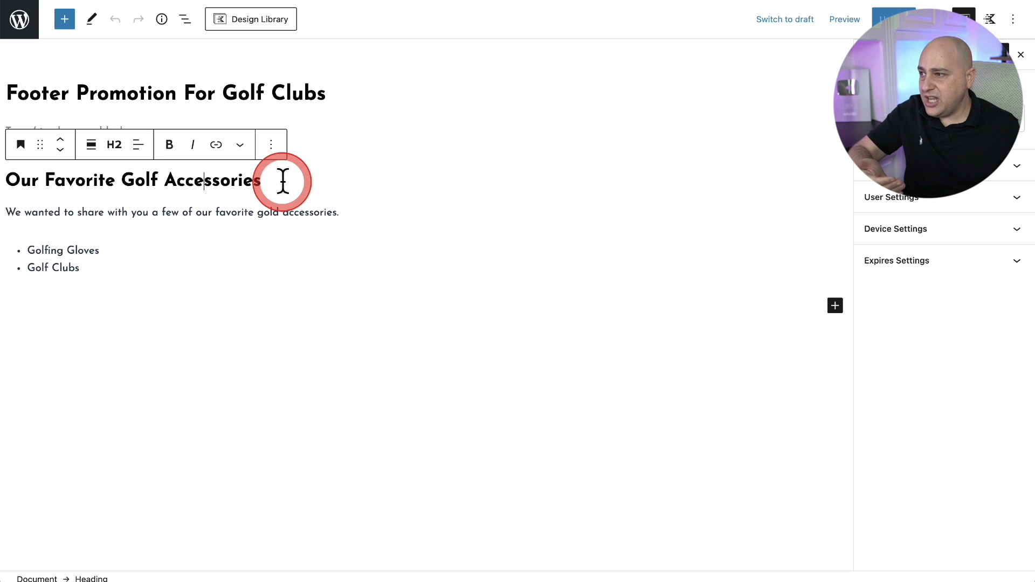
click(283, 180)
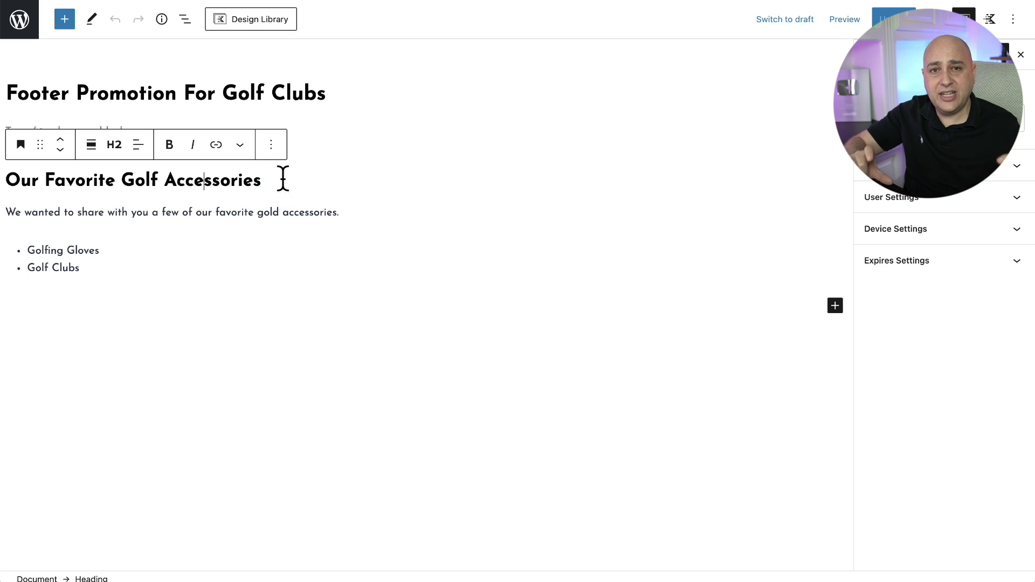
click(347, 189)
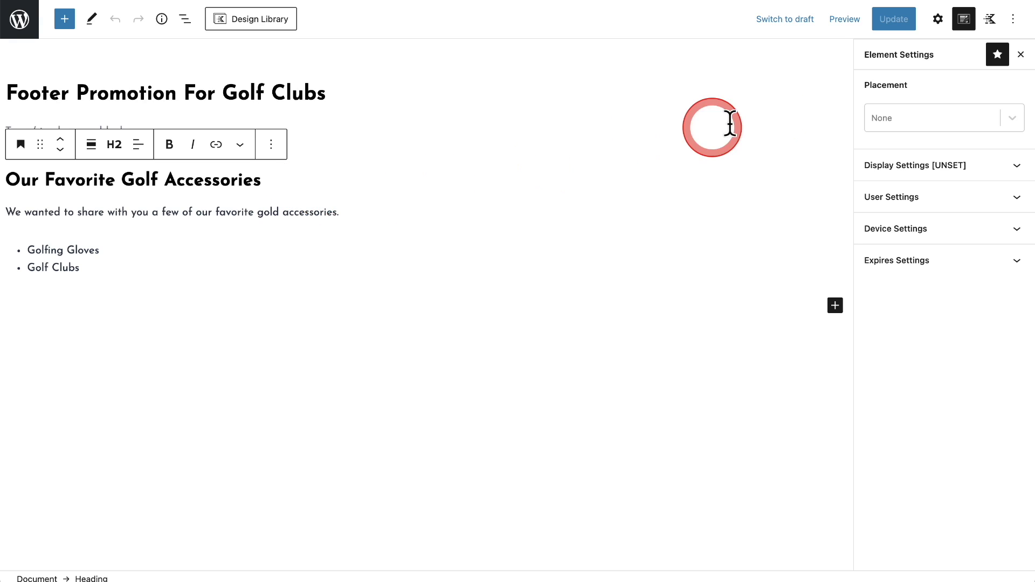
Switch the settings sidebar from the heading block back to the element's own settings.
click(964, 20)
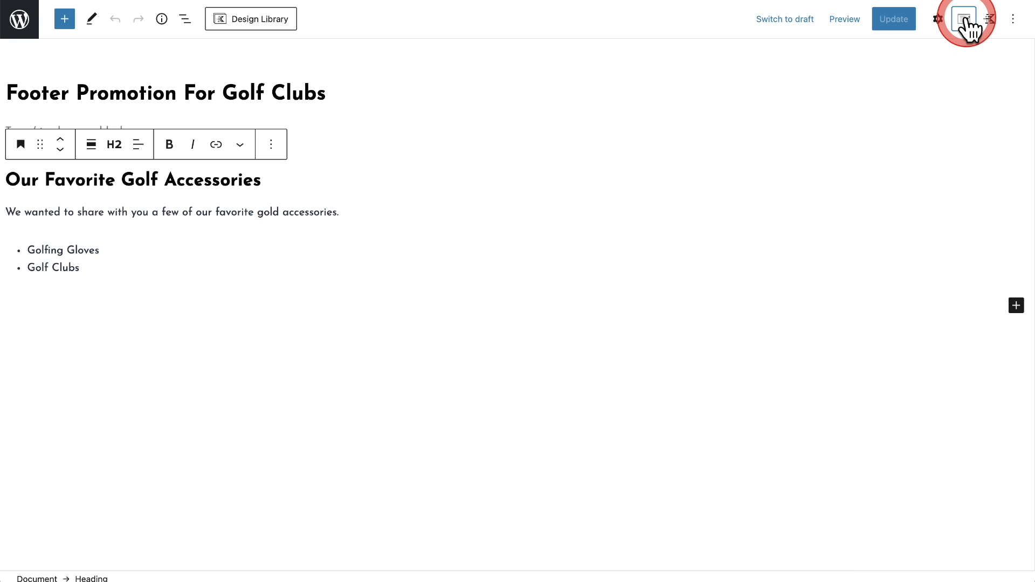
click(966, 21)
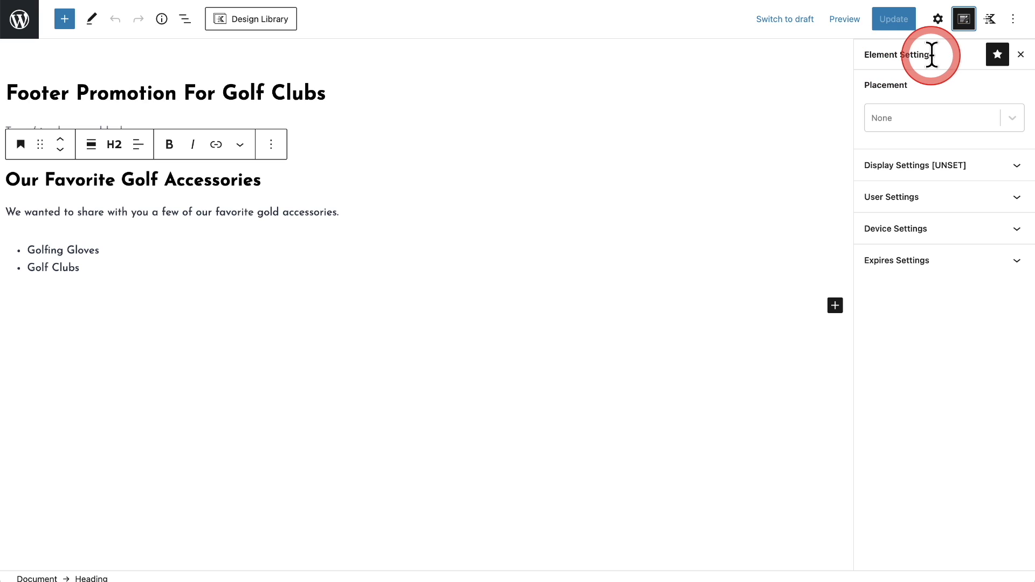
click(938, 20)
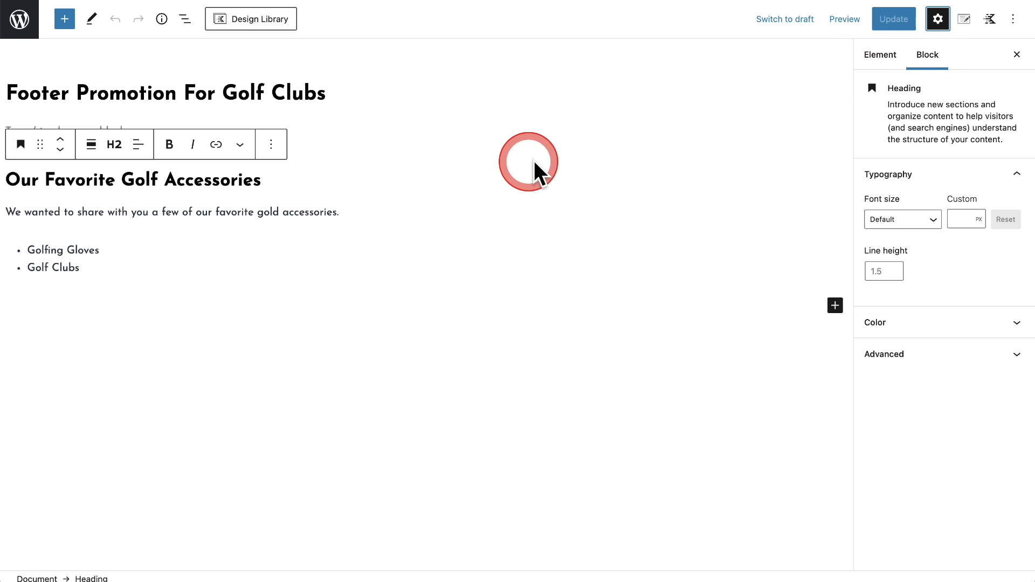
click(965, 23)
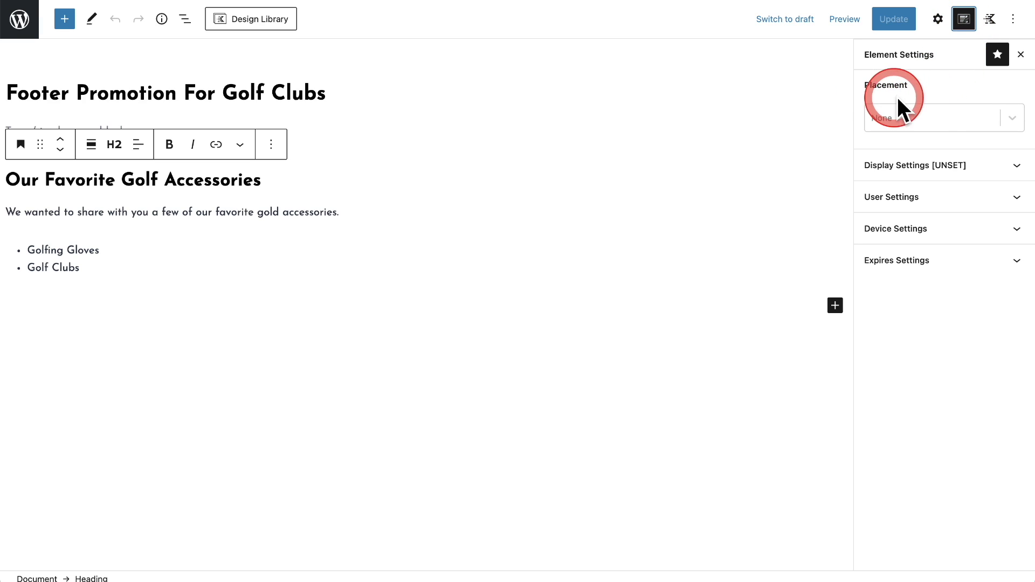
Set the element's Placement to After Inner Content, keeping priority 10.
click(1009, 119)
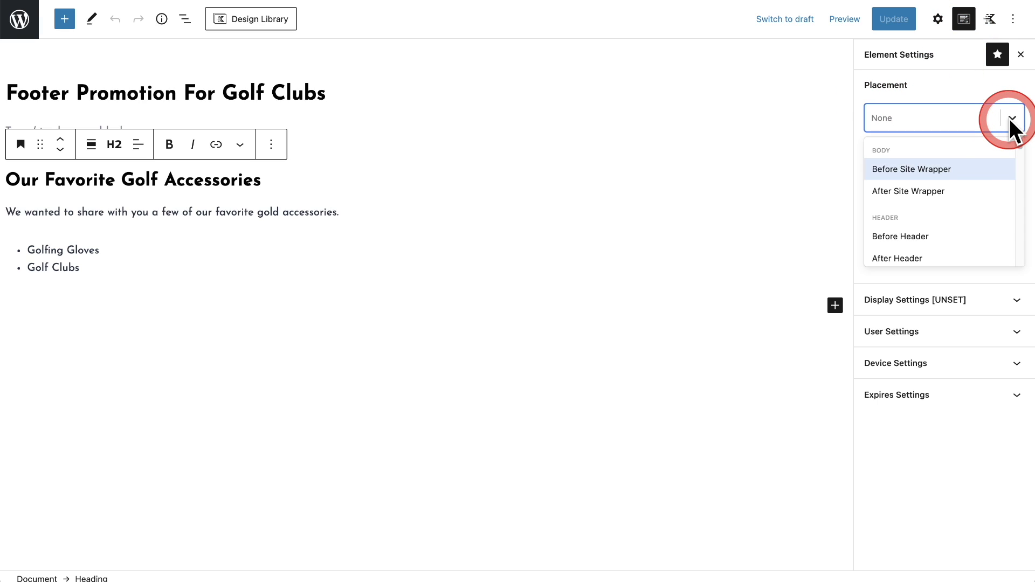
scroll(967, 189, down, 5)
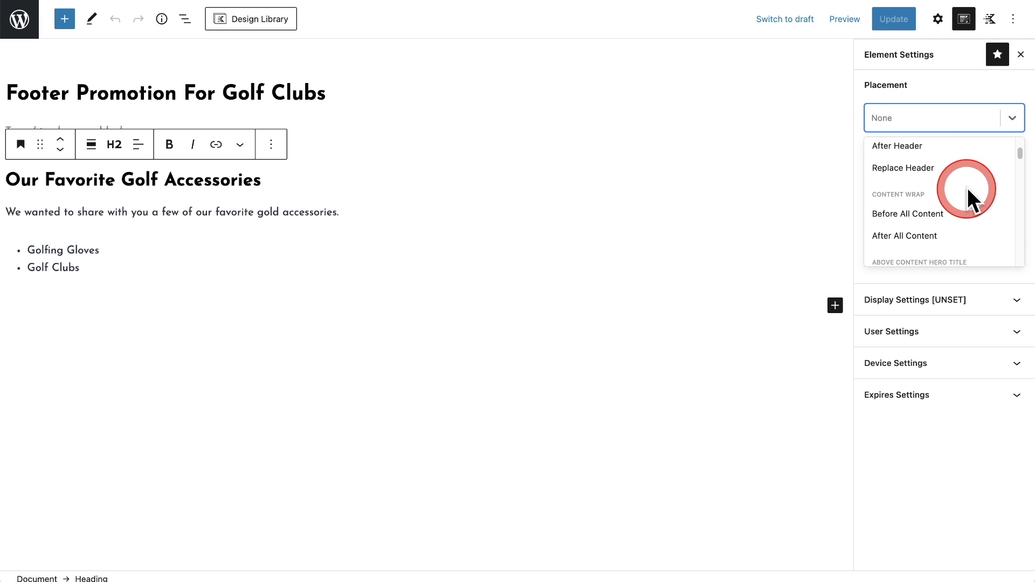
scroll(967, 187, down, 5)
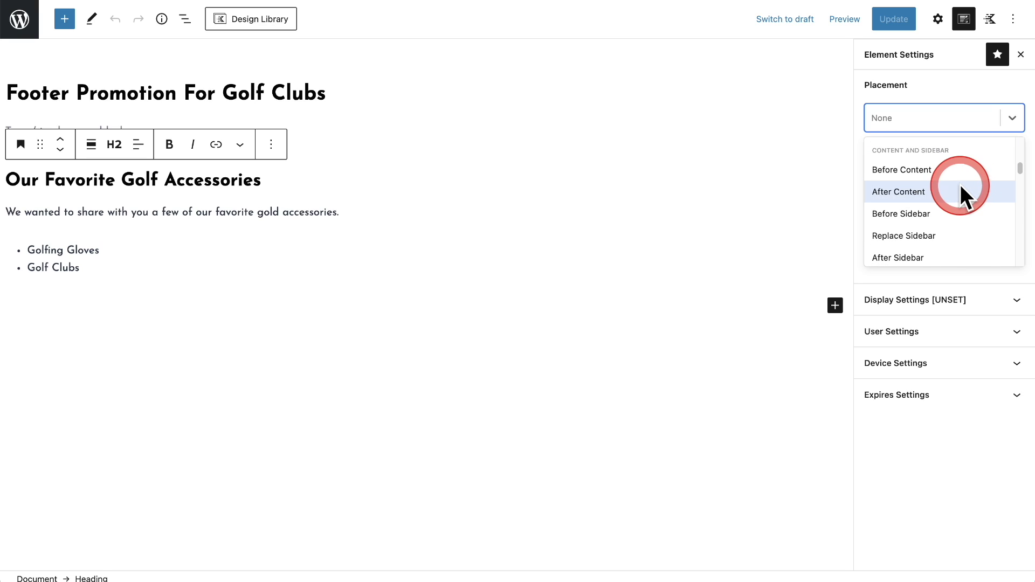
scroll(972, 183, down, 2)
scroll(972, 183, down, 2)
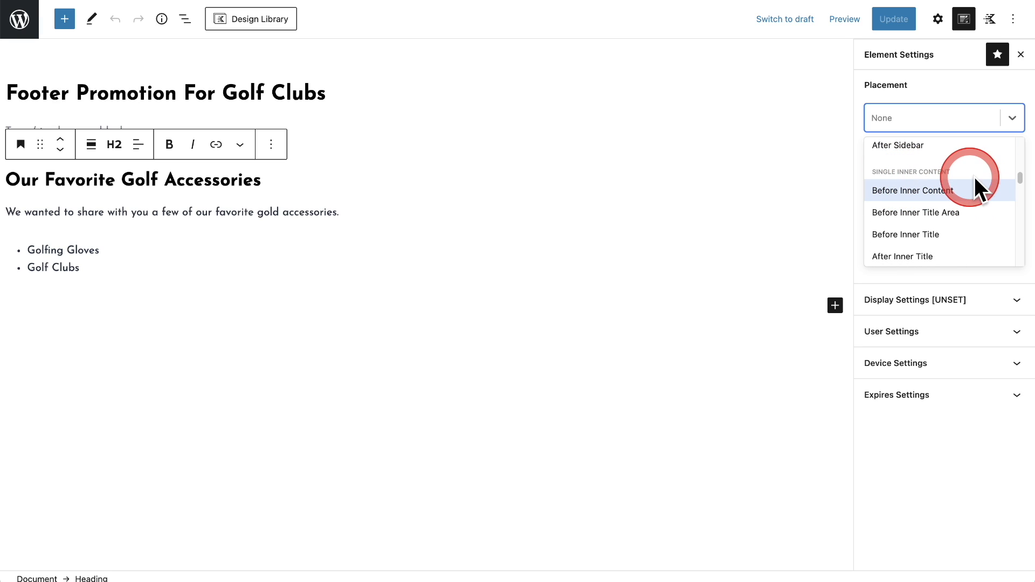
scroll(972, 183, down, 2)
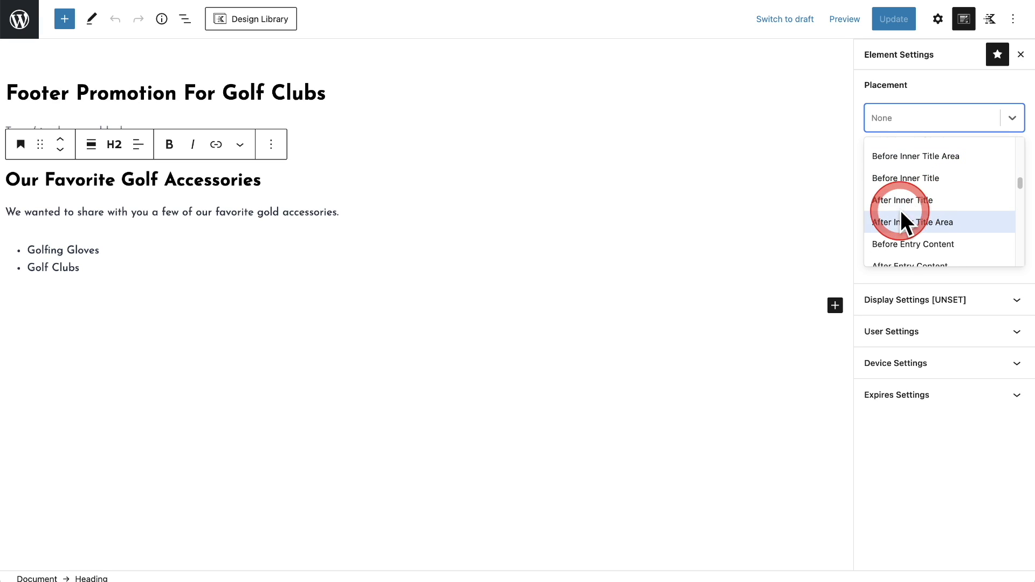
scroll(968, 208, down, 2)
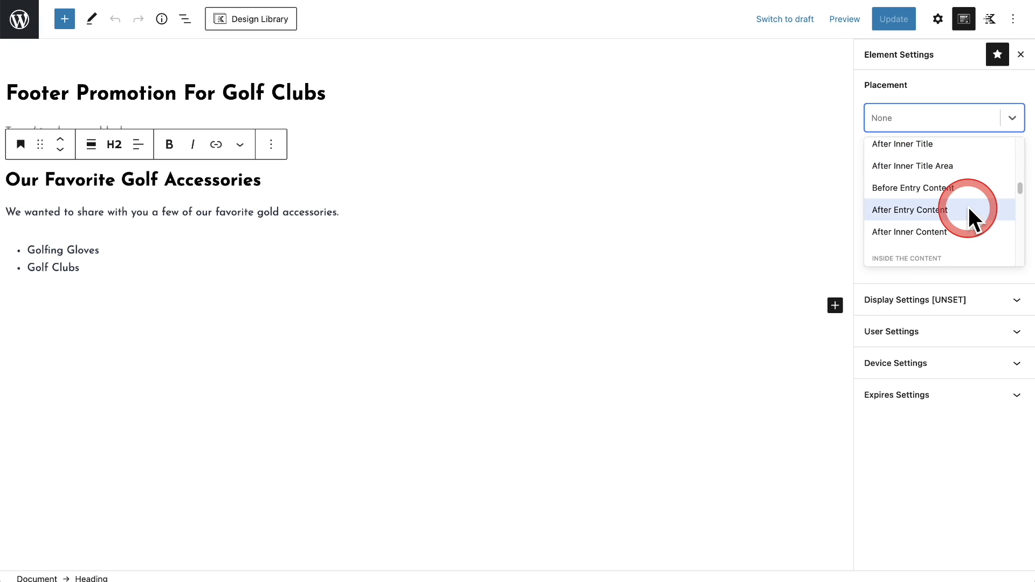
click(890, 233)
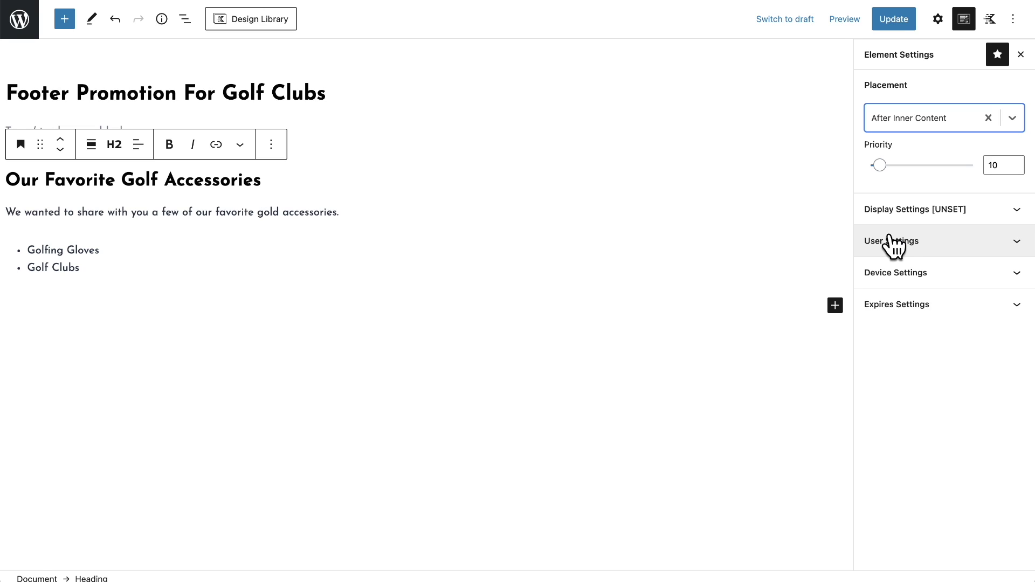
In Display Settings, set Show On to Single Posts, with posts selected by All.
click(887, 215)
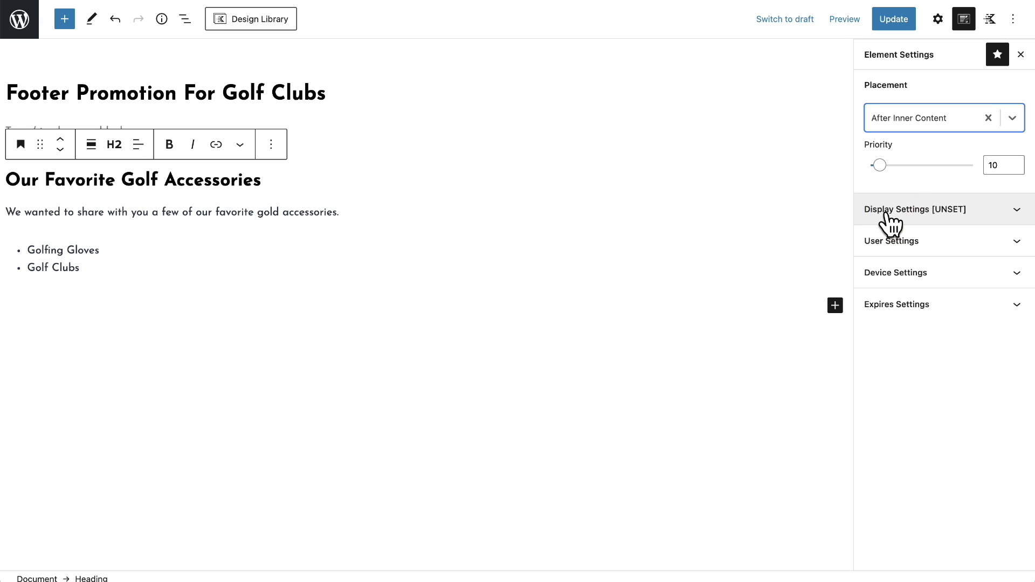
click(891, 222)
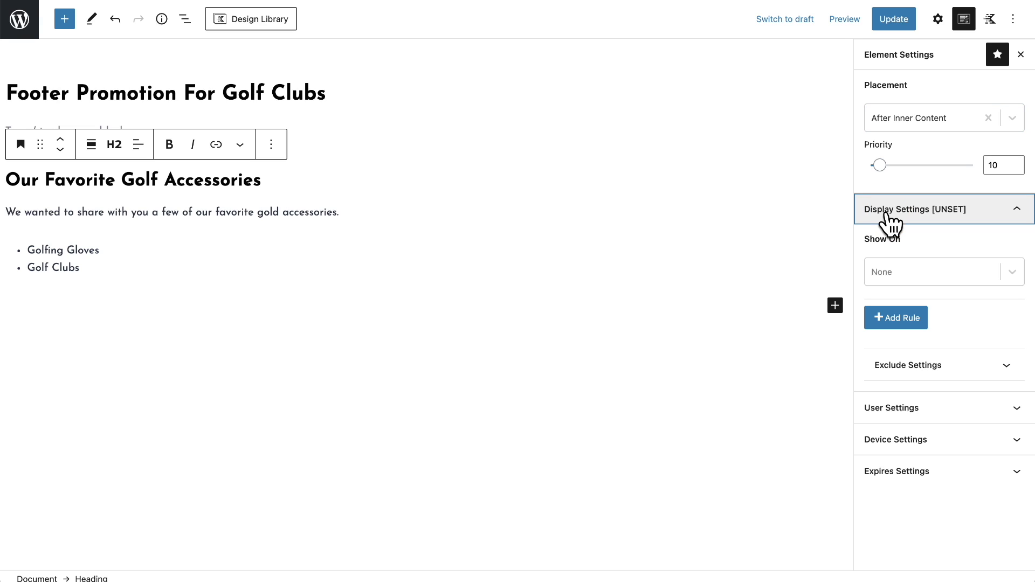
click(868, 257)
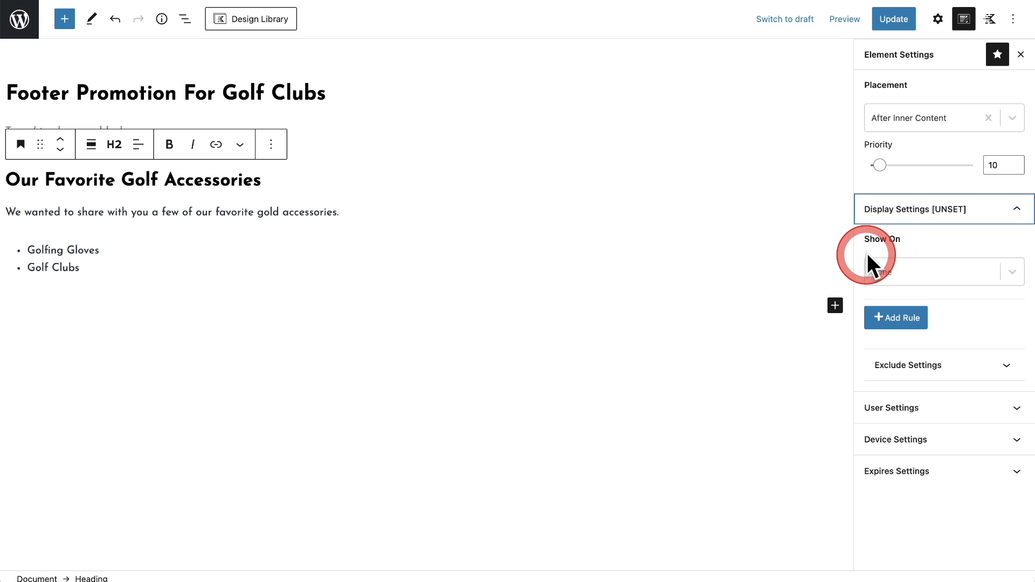
click(995, 267)
scroll(946, 357, down, 2)
scroll(947, 361, down, 4)
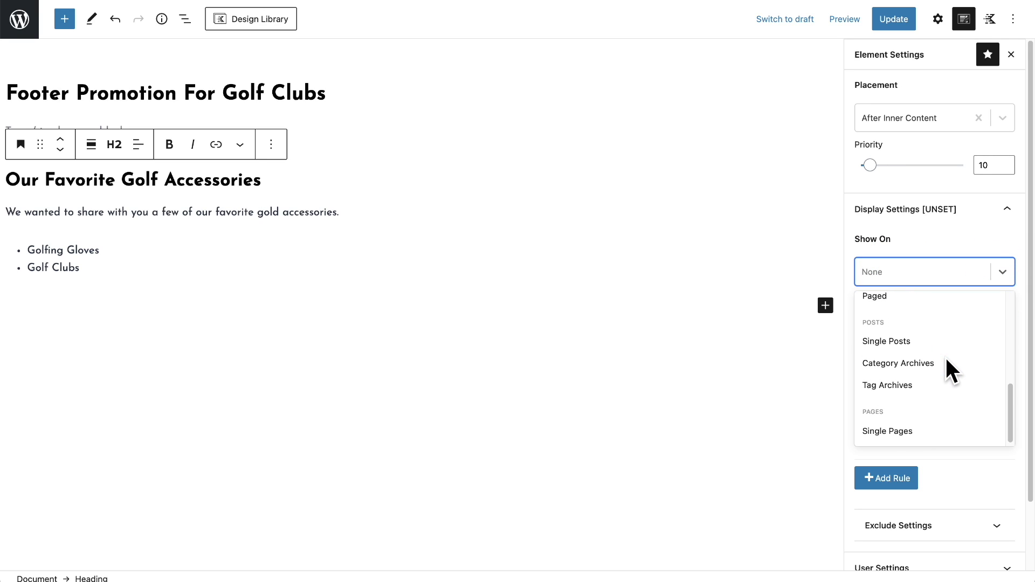
click(893, 343)
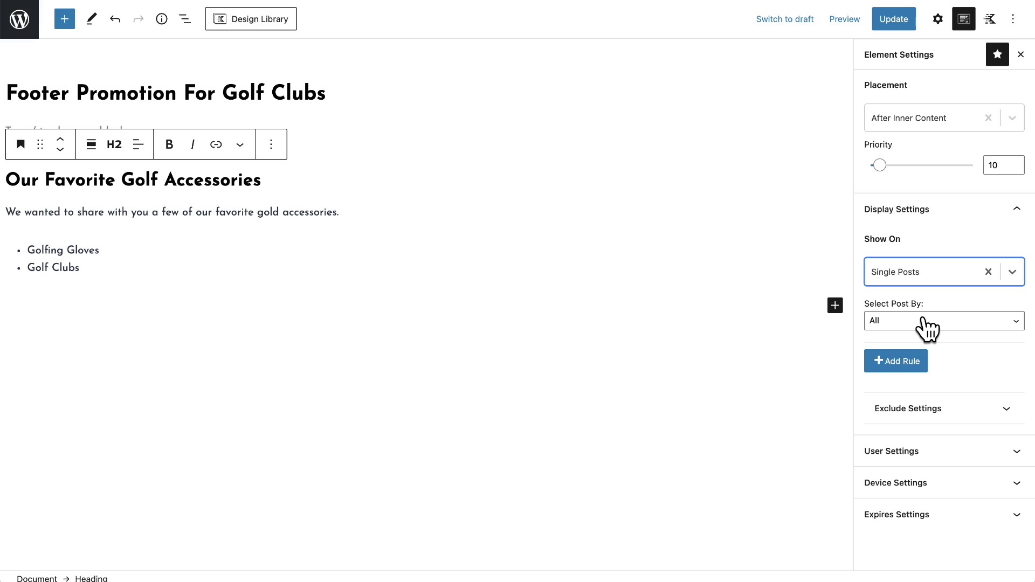
click(925, 323)
Select posts by Group using the Categories taxonomy, limited to the Golf Swing term.
click(923, 336)
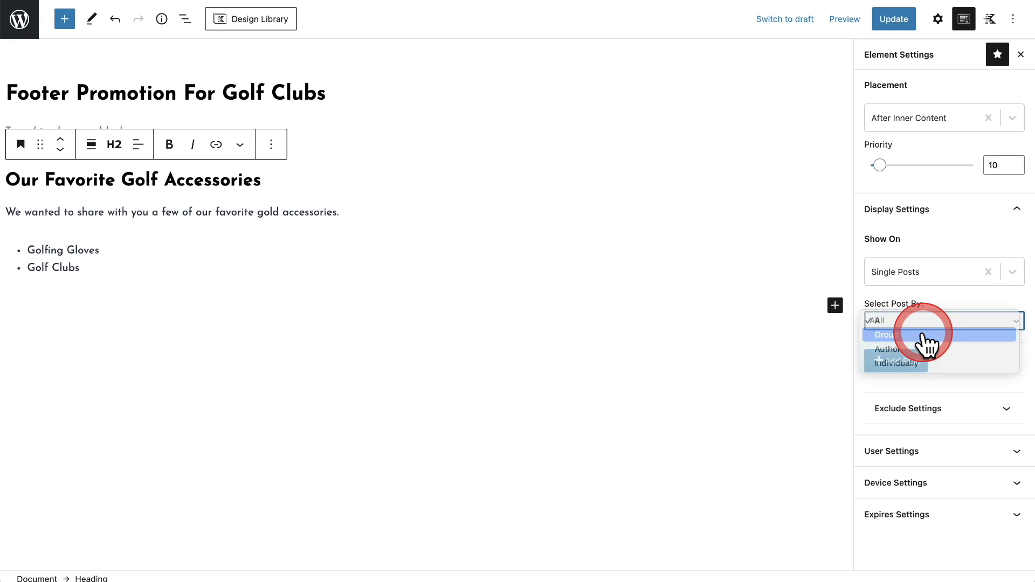
click(924, 353)
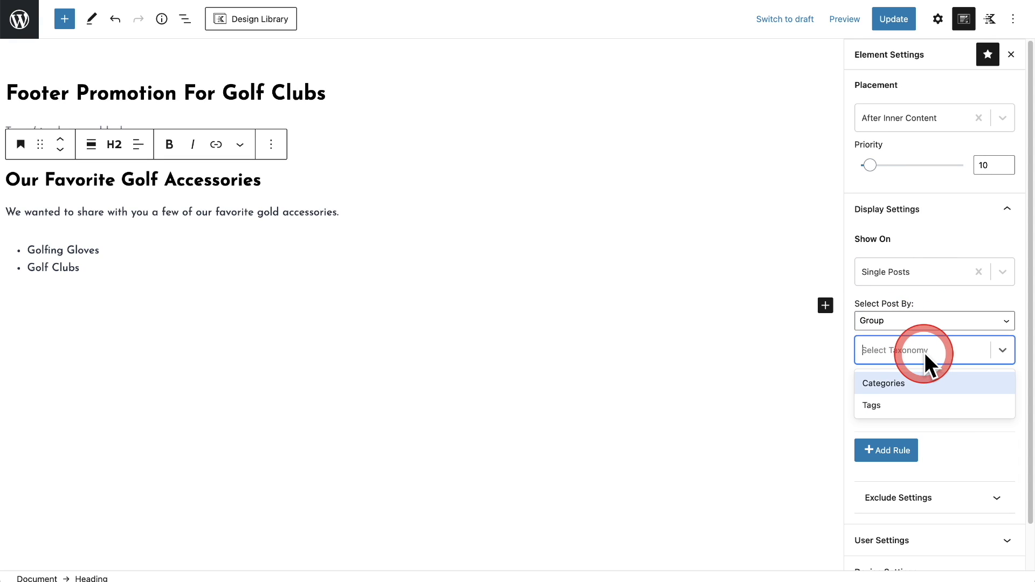
click(884, 384)
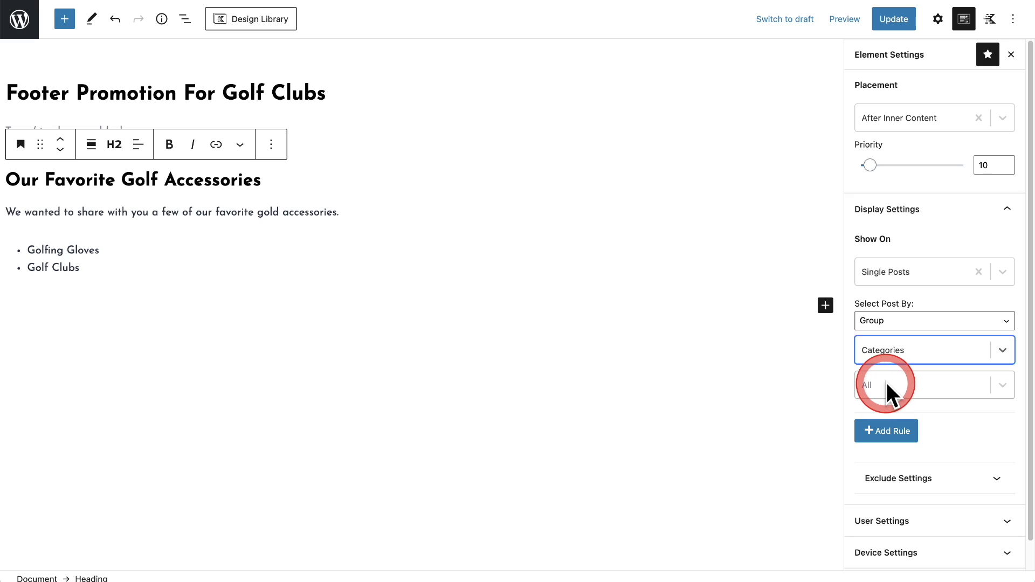
click(891, 384)
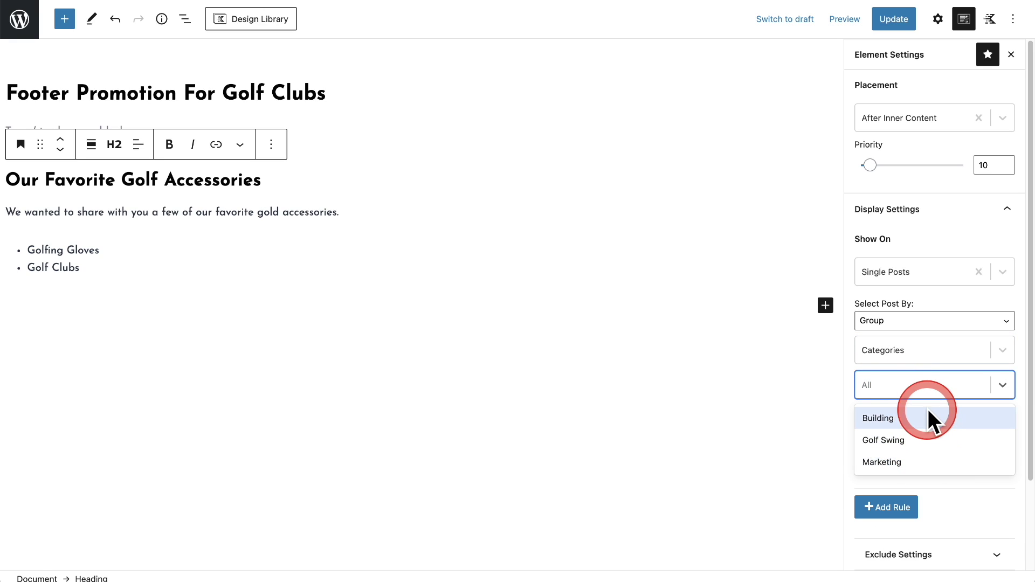
click(892, 437)
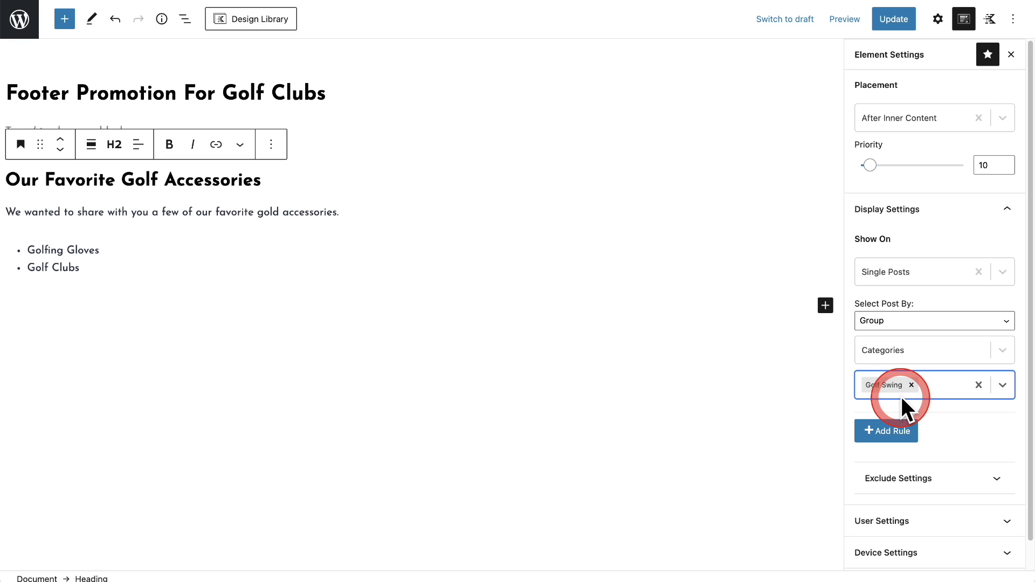
Review the User Settings visibility options and update the element.
scroll(938, 488, down, 1)
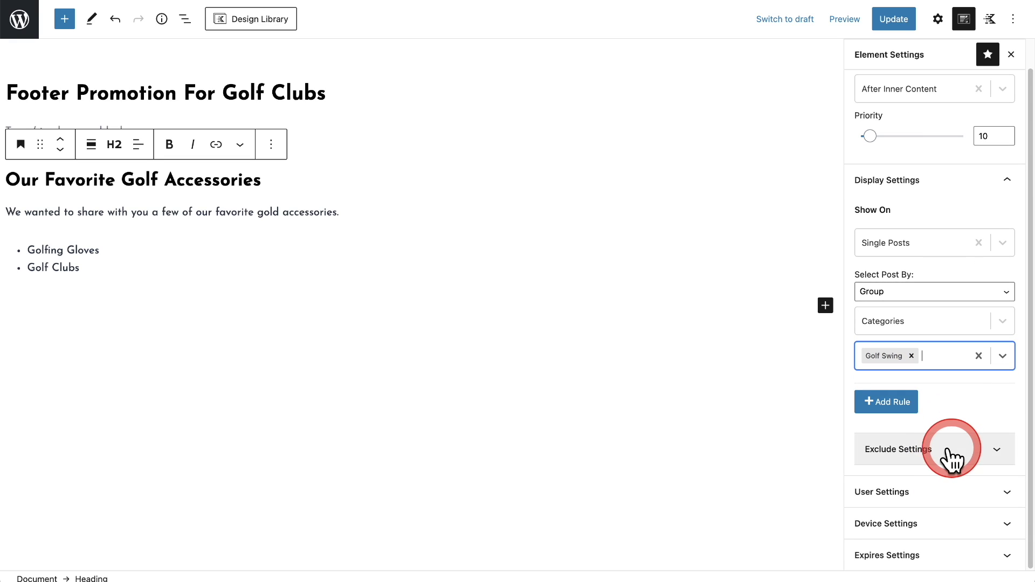
click(923, 492)
scroll(906, 487, down, 4)
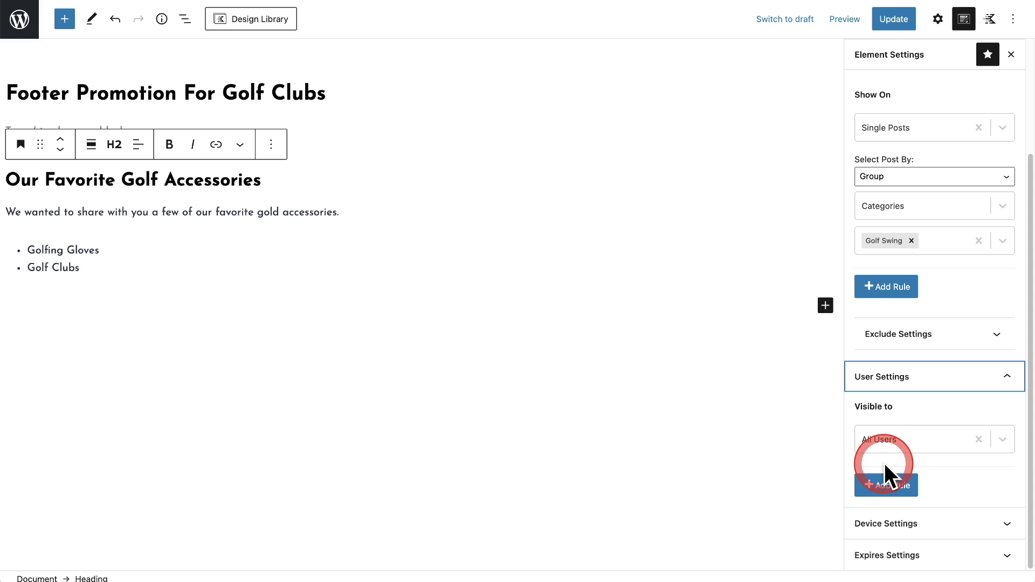
scroll(943, 490, up, 5)
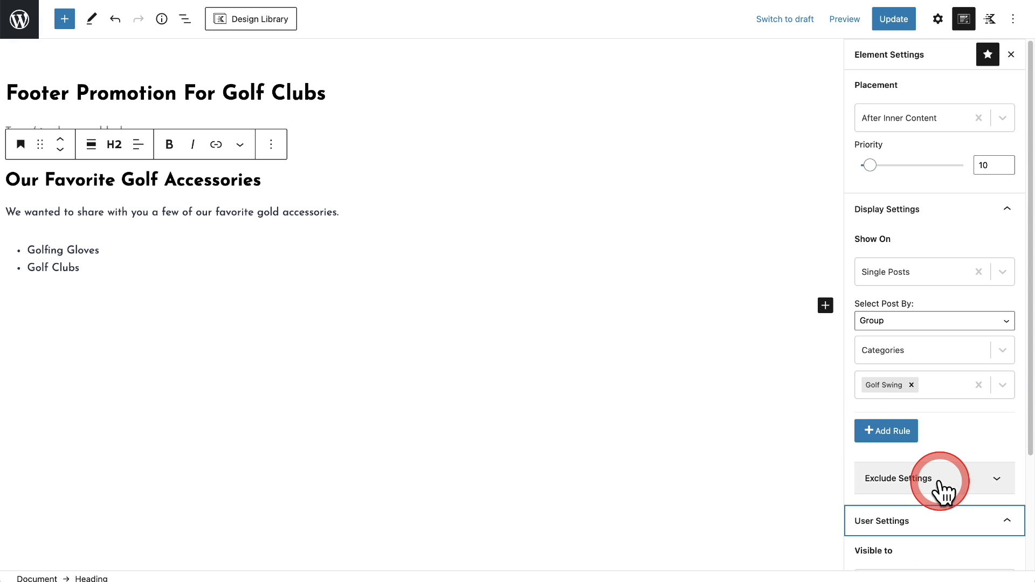
click(895, 23)
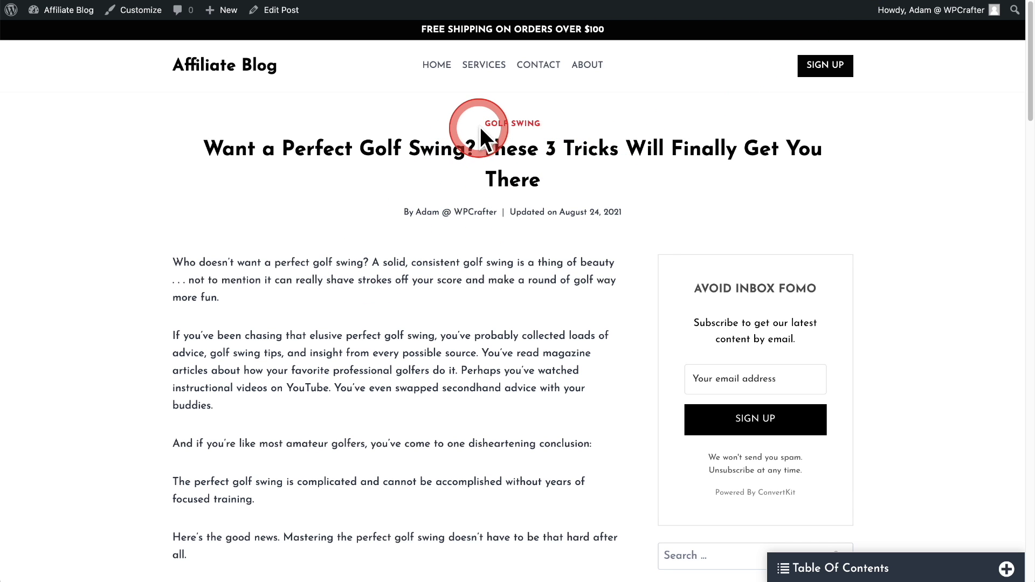
On the live post, confirm it is filed under the GOLF SWING category.
drag(481, 123, 553, 123)
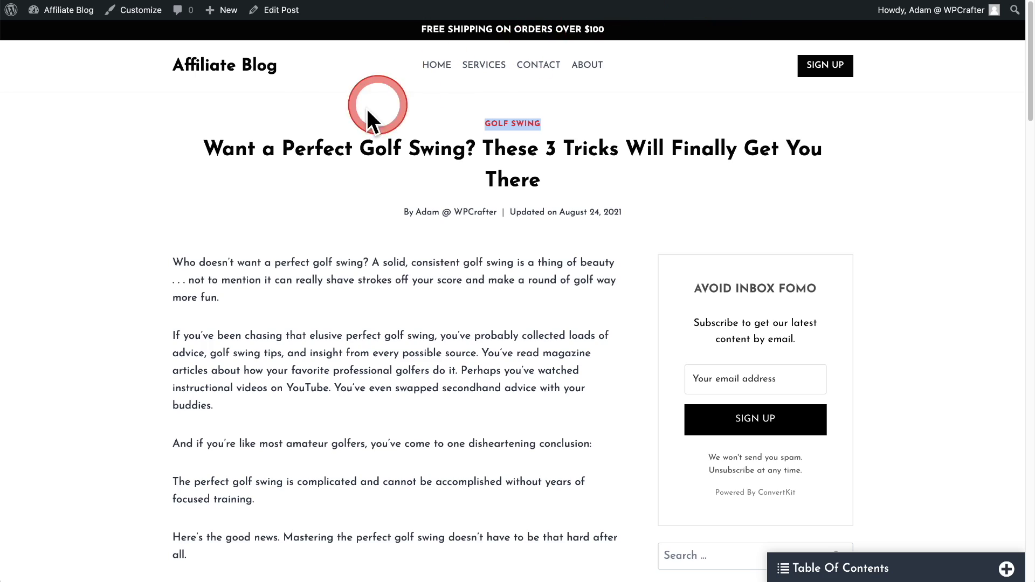
click(180, 117)
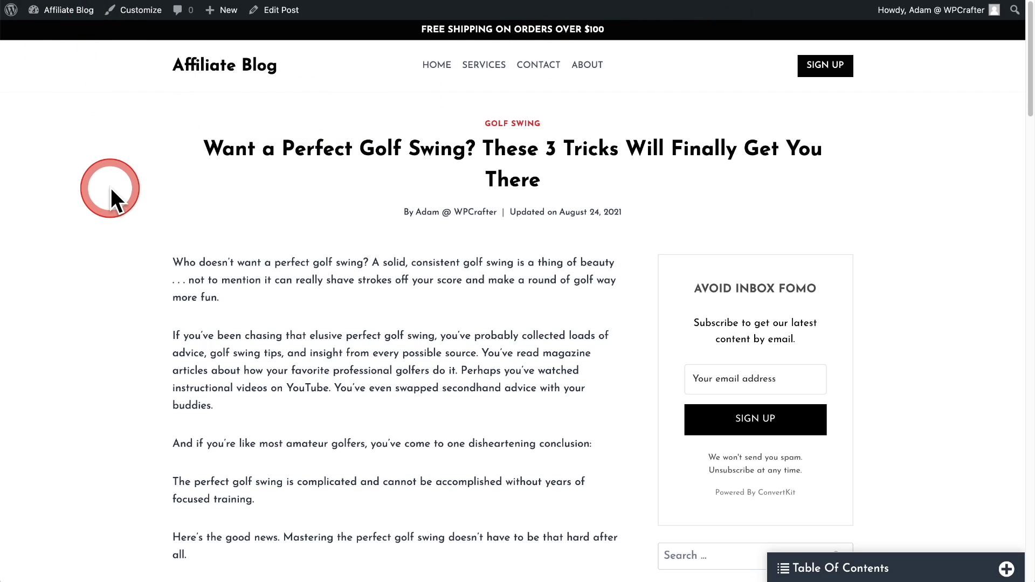
scroll(111, 187, down, 15)
scroll(111, 188, down, 15)
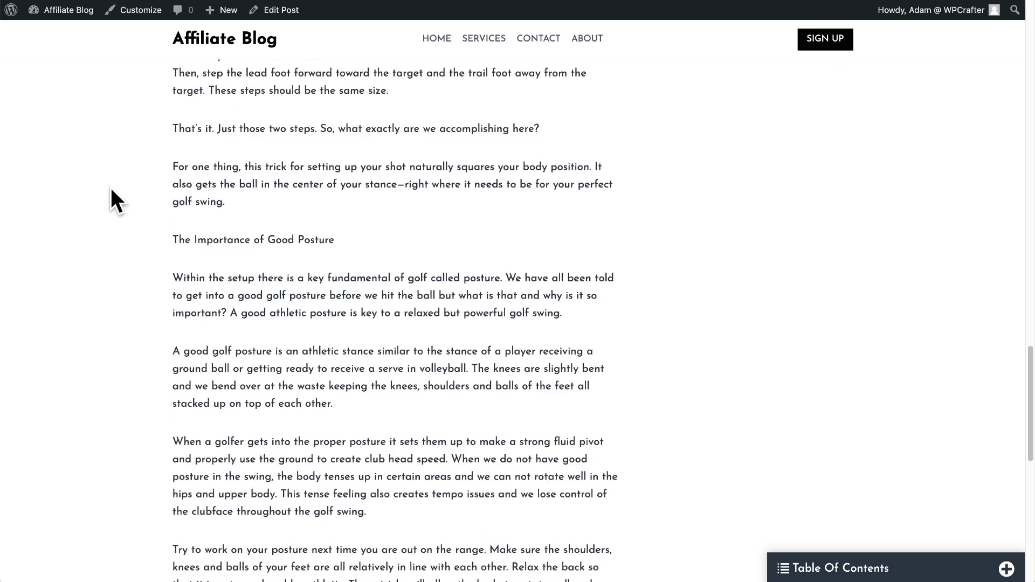
click(185, 167)
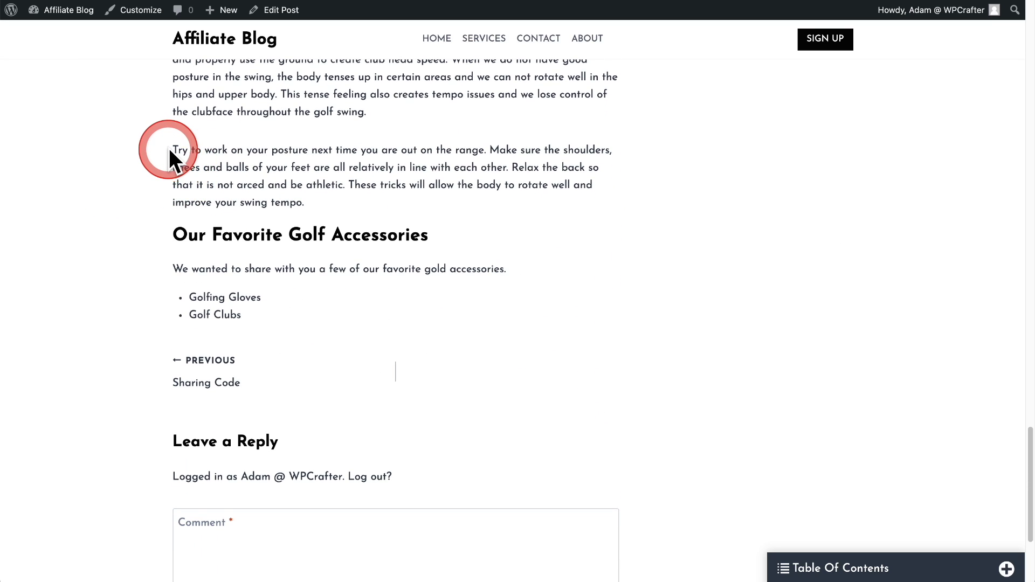
triple_click(173, 148)
click(173, 146)
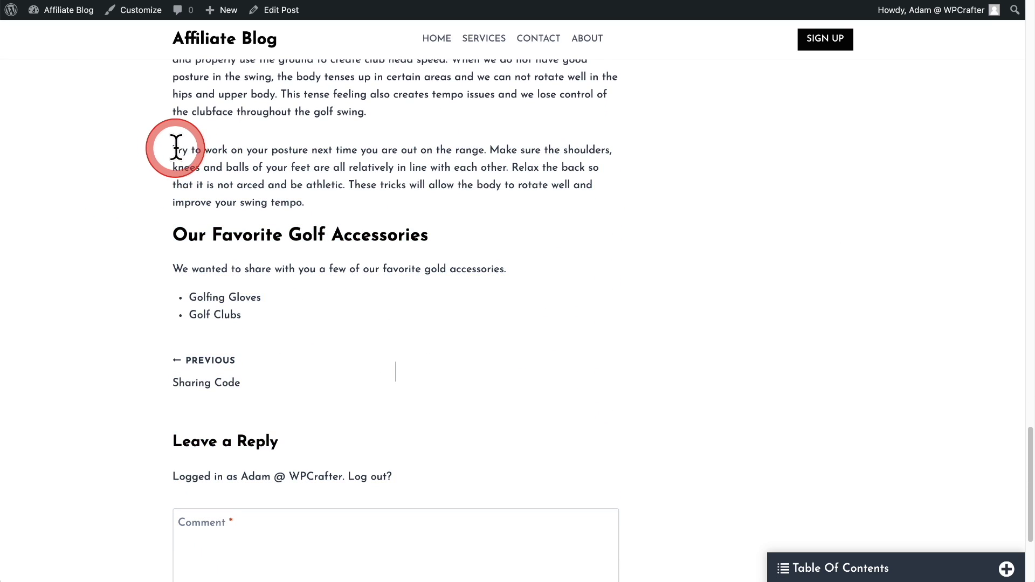
drag(173, 146, 286, 309)
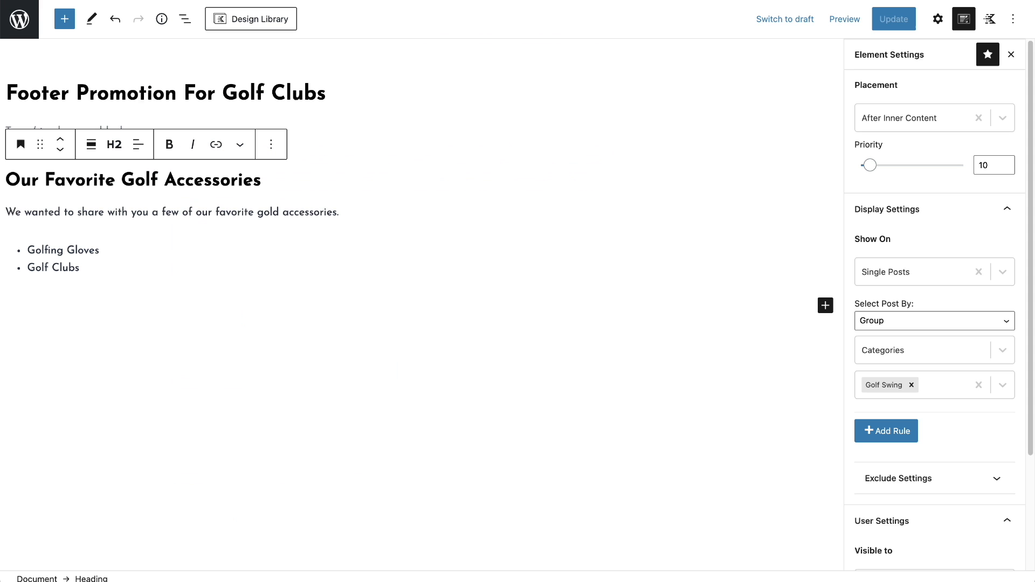